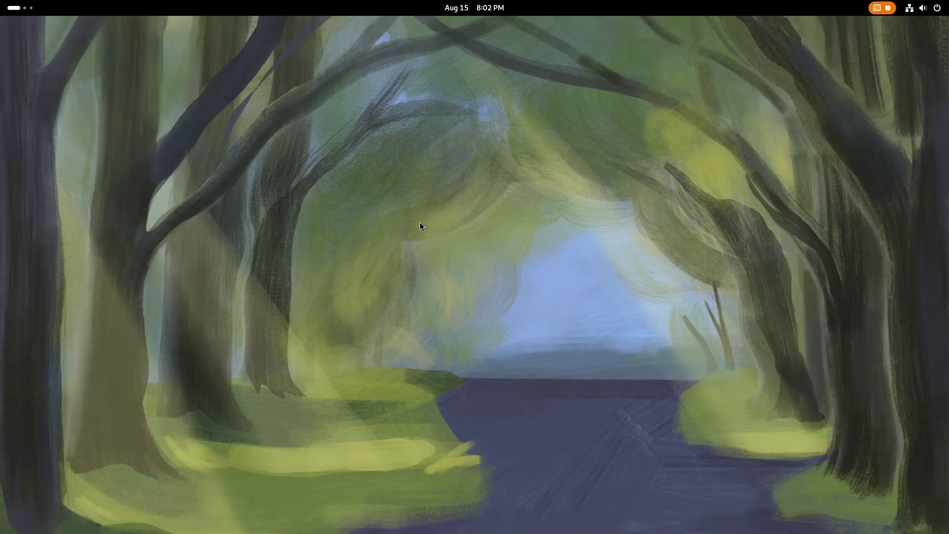
# Launch a Terminal from the dash and maximize it.
pyautogui.click(18, 9)
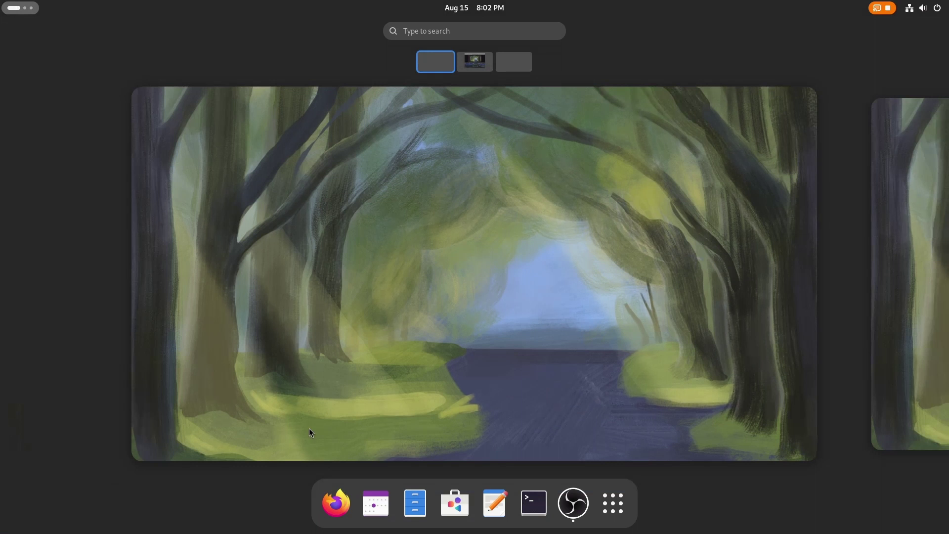
pyautogui.click(588, 327)
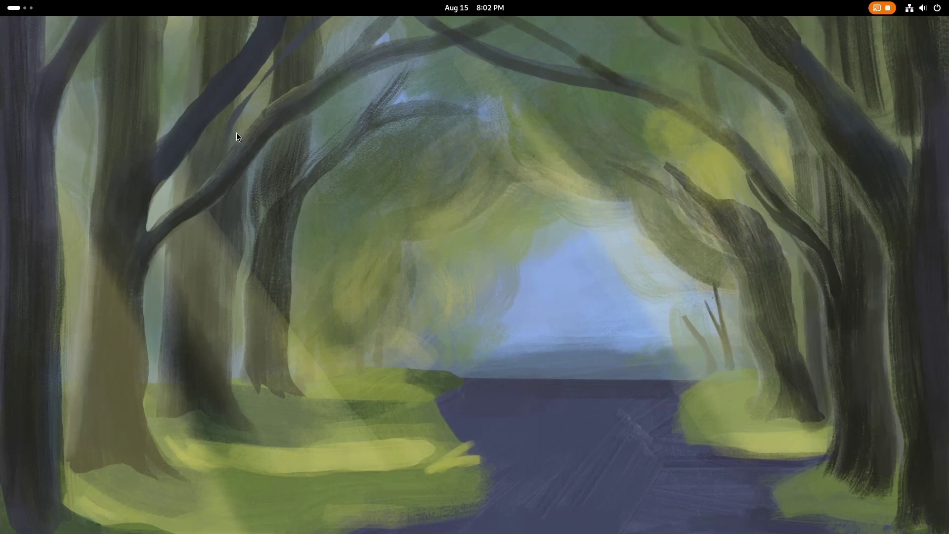
pyautogui.press('super')
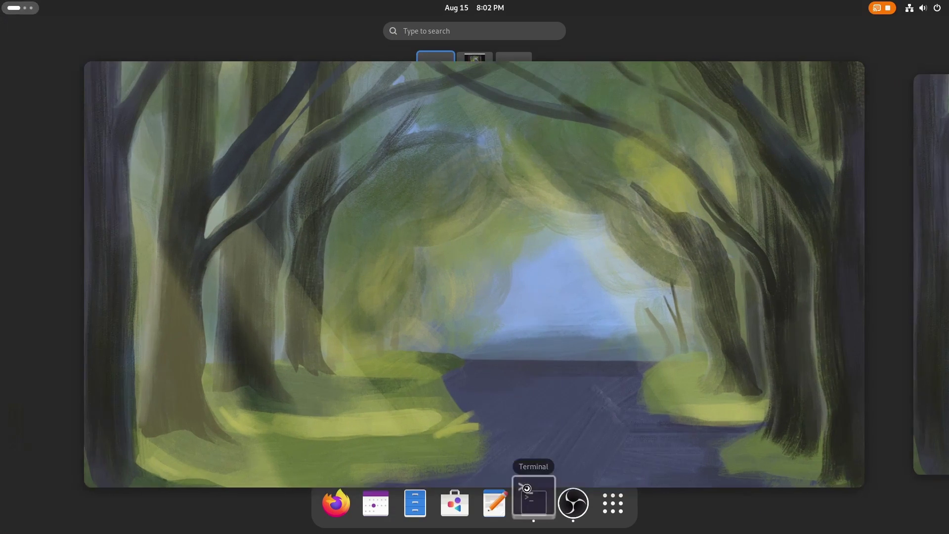
pyautogui.click(533, 503)
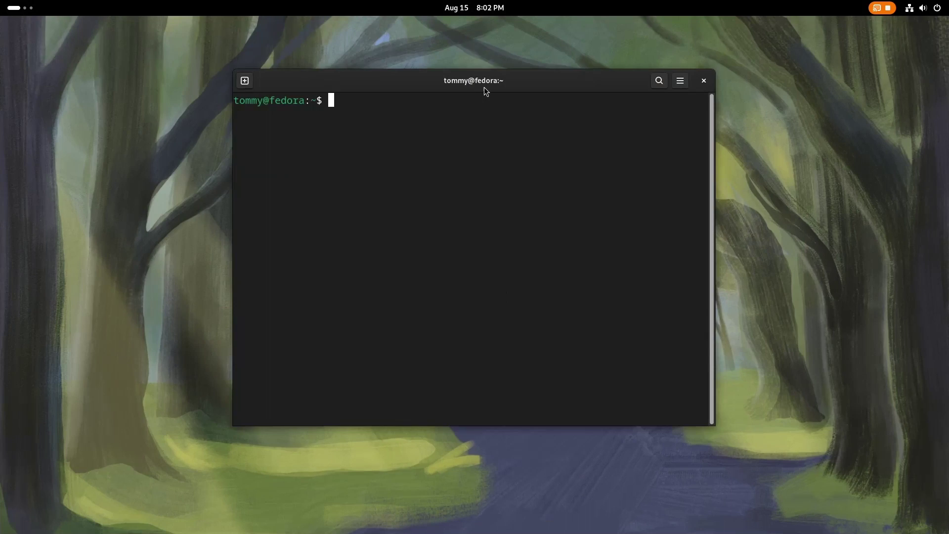
pyautogui.doubleClick(482, 87)
# Install gnome-extensions-app with sudo dnf, confirm with y, then exit the terminal.
pyautogui.write('sudo ')
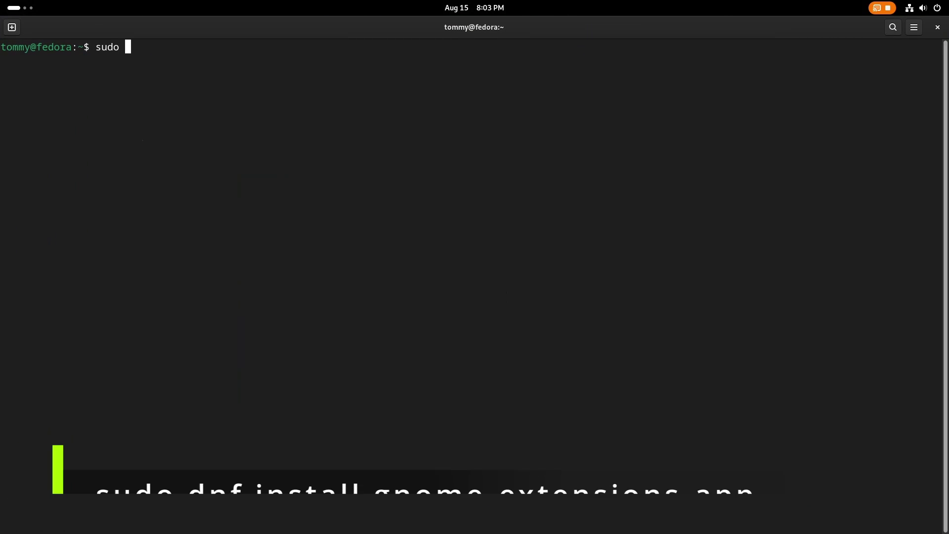
pyautogui.write('dnf install ')
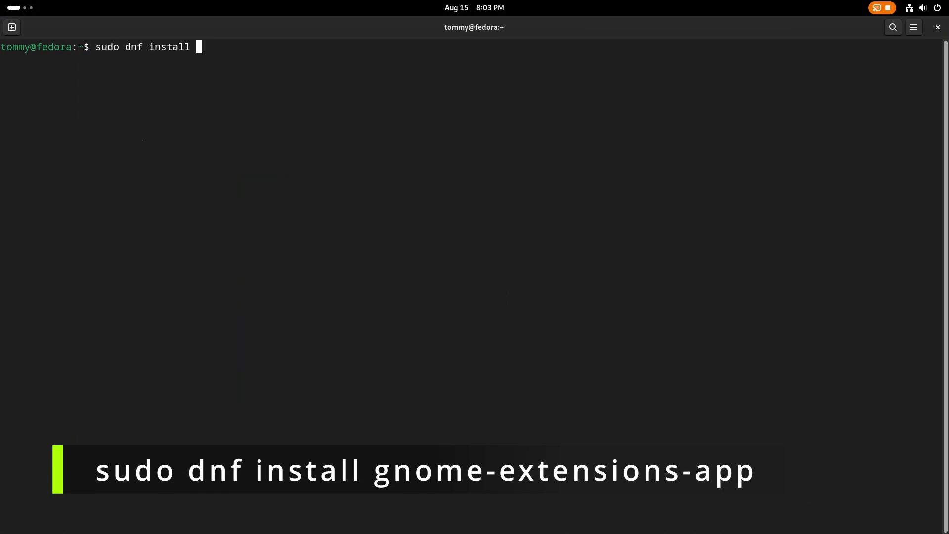
pyautogui.write('gnome-exten')
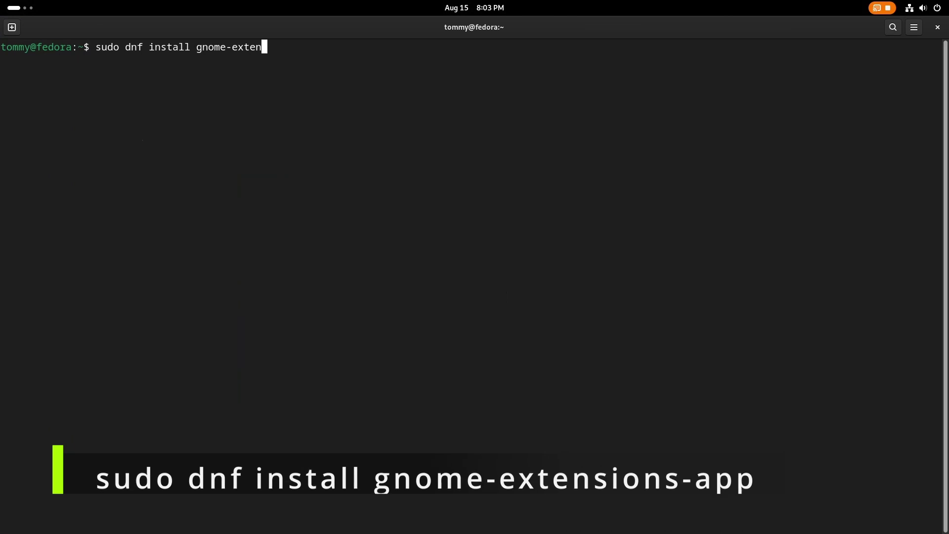
pyautogui.write('sions-app')
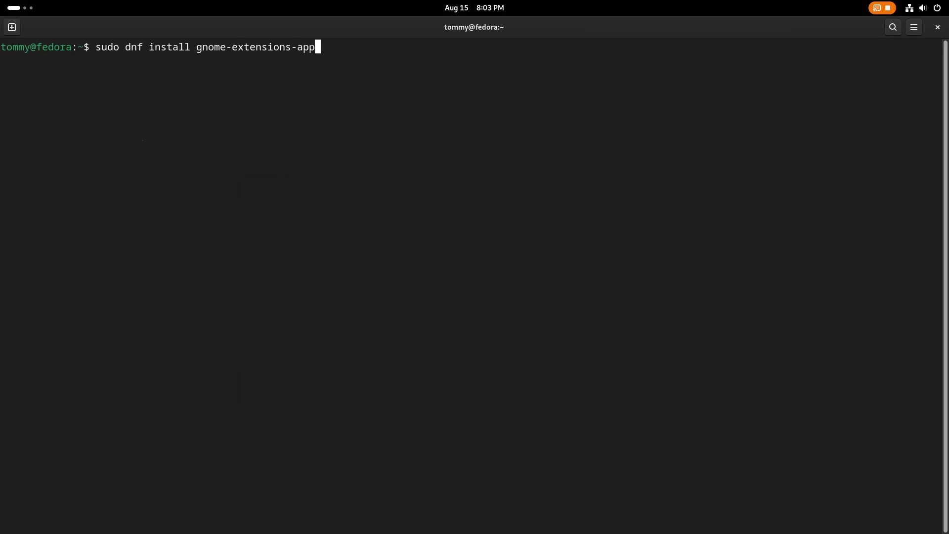
pyautogui.press('Return')
pyautogui.write('y')
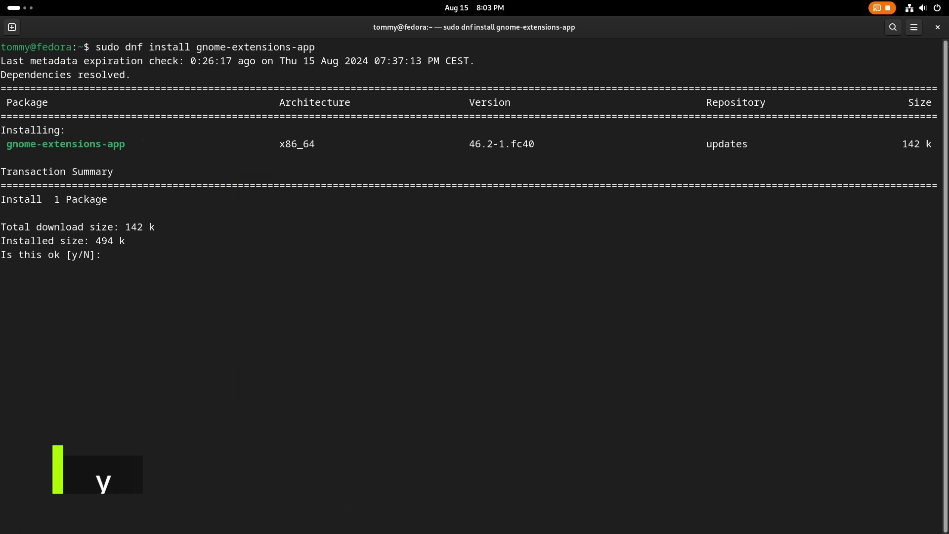
pyautogui.press('Return')
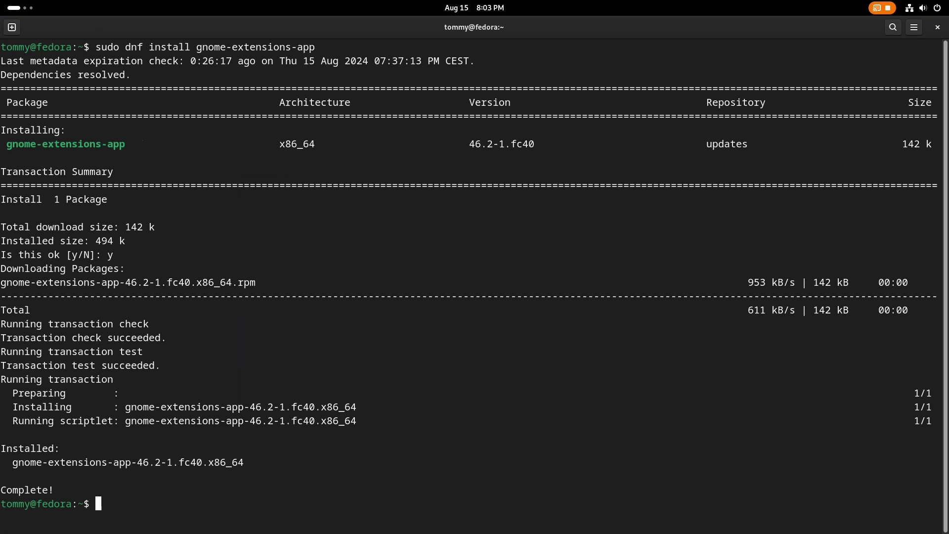
pyautogui.write('exi')
pyautogui.write('t')
pyautogui.press('Return')
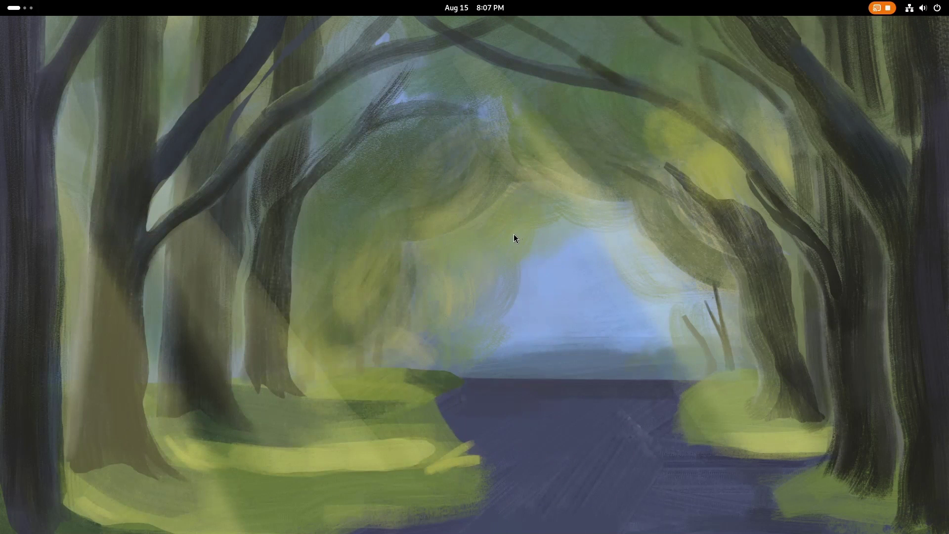
# Launch Extensions via an 'ext' search, centre it, enable user extensions, and close it.
pyautogui.click(18, 13)
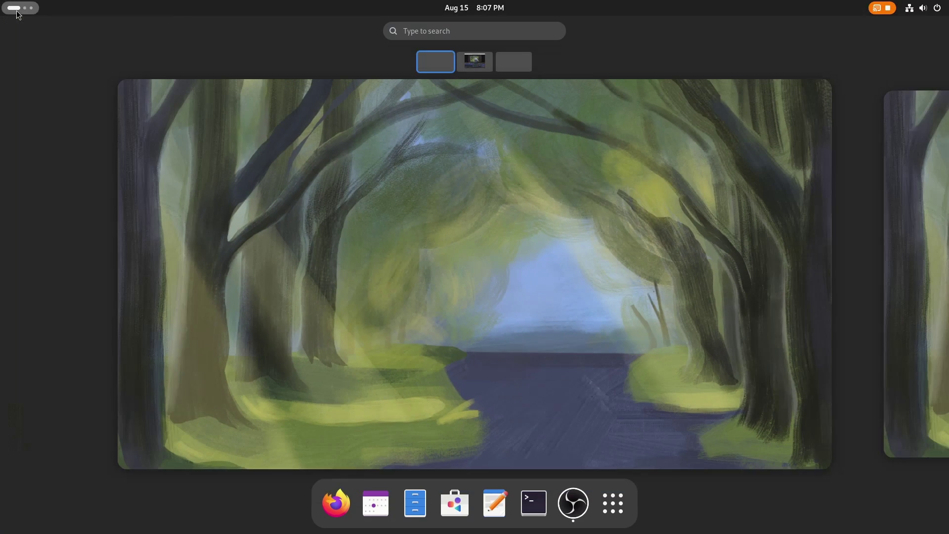
pyautogui.write('ext')
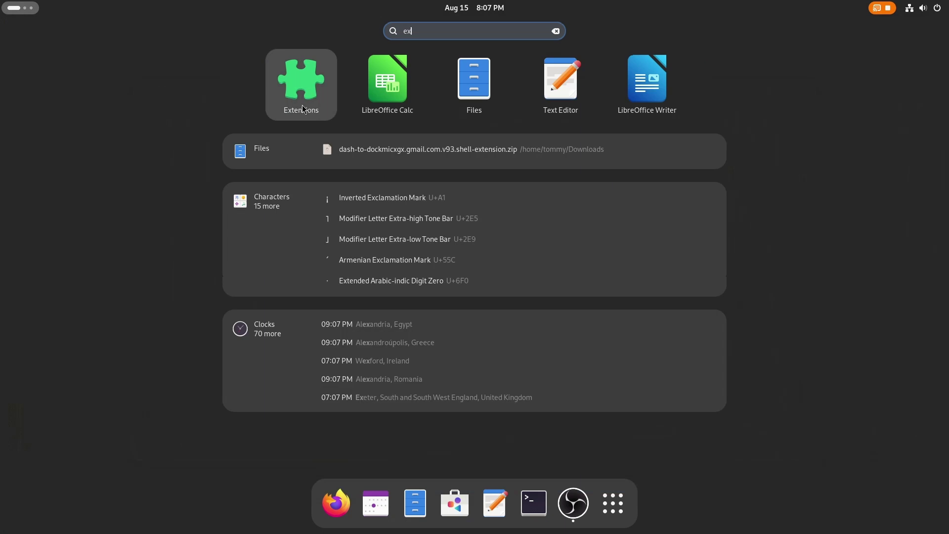
pyautogui.click(302, 104)
pyautogui.moveTo(267, 56); pyautogui.dragTo(444, 77)
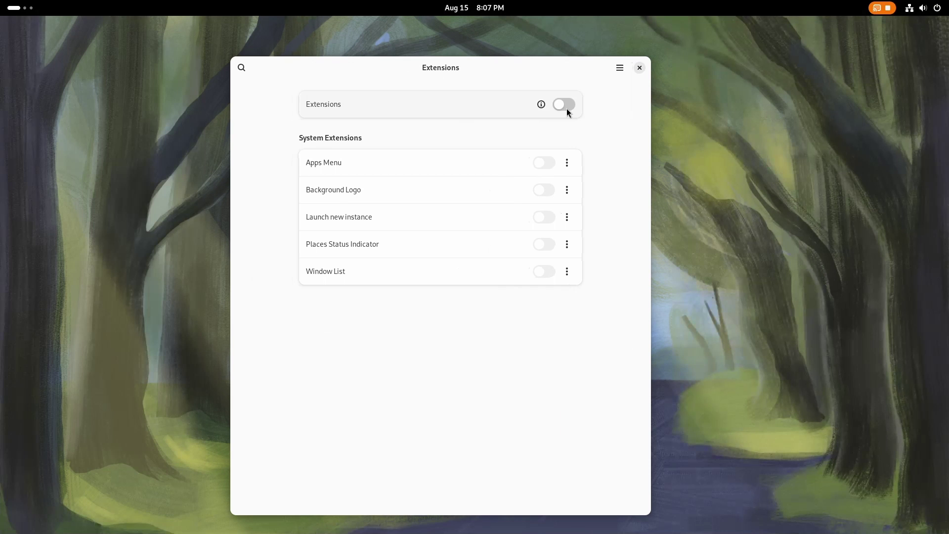
pyautogui.click(566, 109)
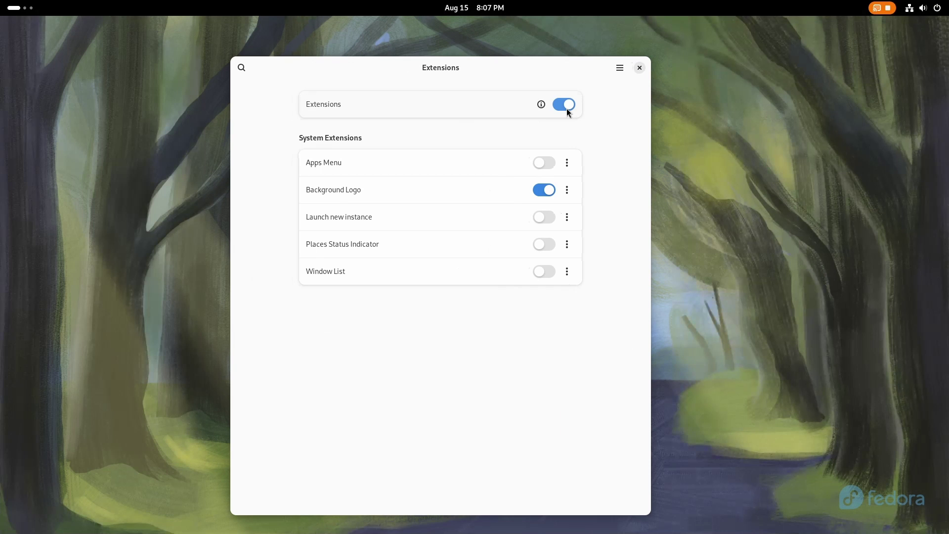
pyautogui.click(639, 69)
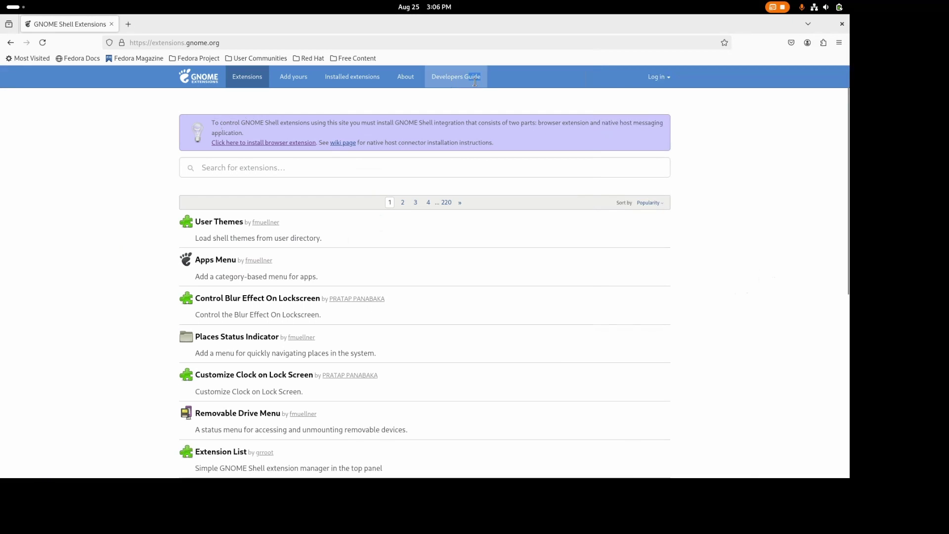
# Highlight the browser-integration notice text on extensions.gnome.org.
pyautogui.moveTo(213, 124); pyautogui.dragTo(523, 144)
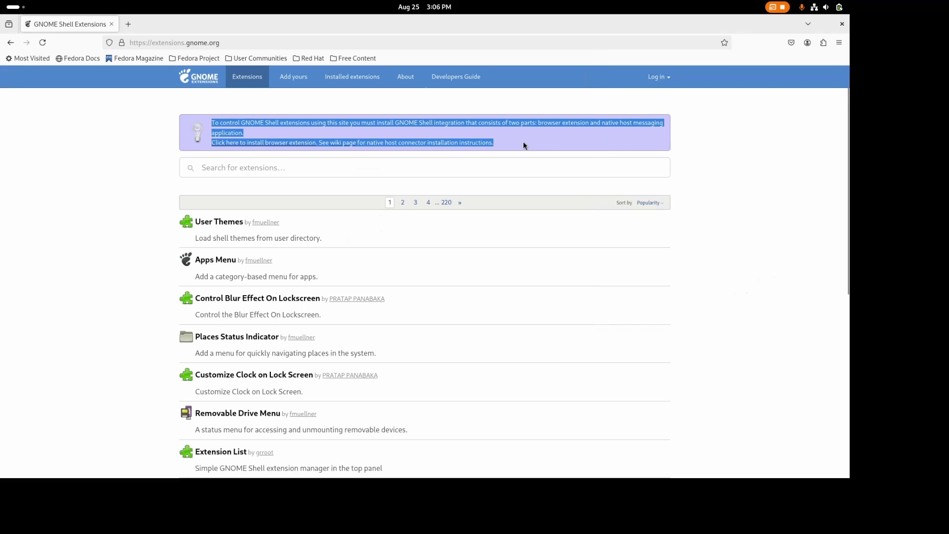
# Add the GNOME Shell integration Firefox add-on with private-window access left off.
pyautogui.click(523, 144)
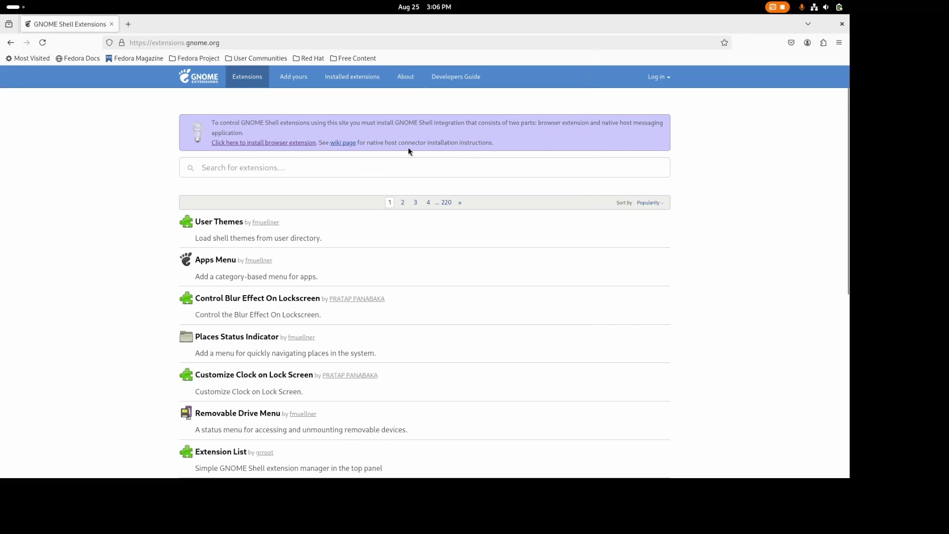
pyautogui.click(237, 144)
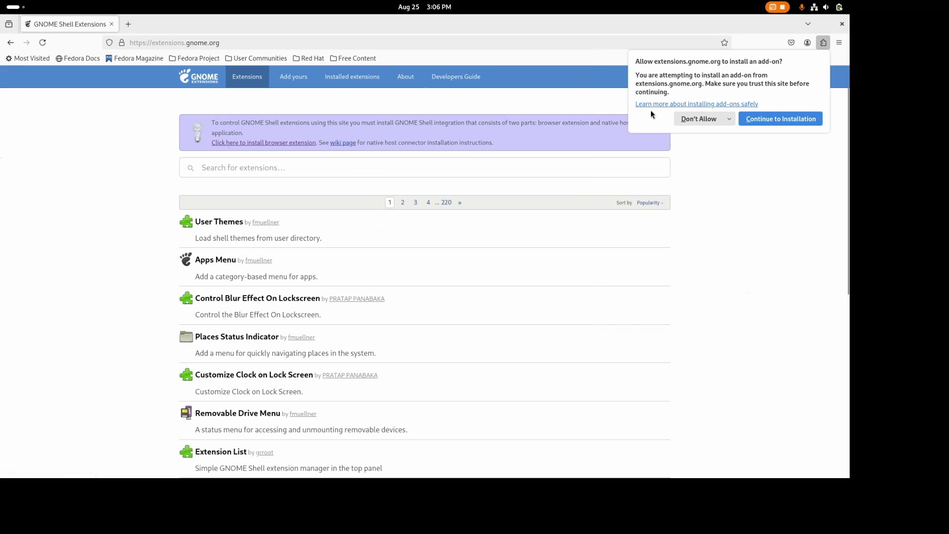
pyautogui.click(752, 118)
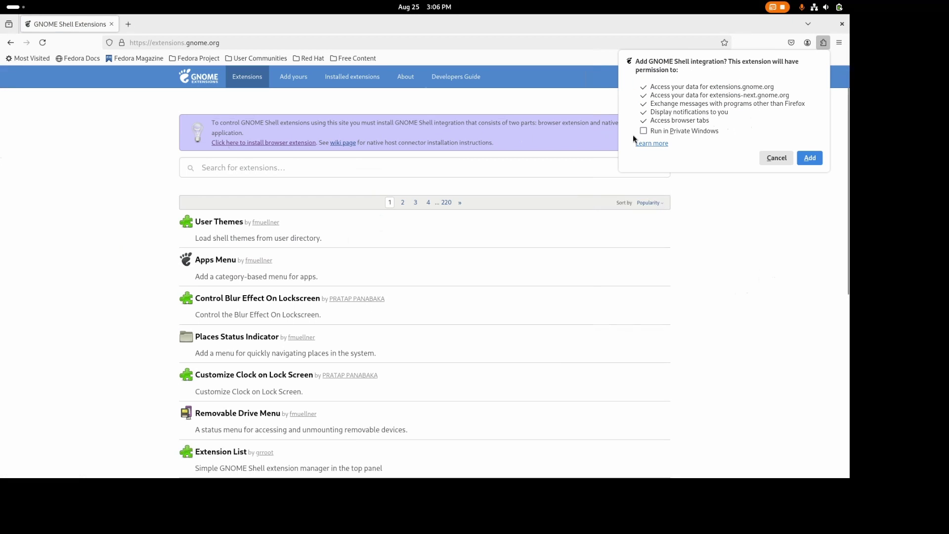
pyautogui.click(653, 130)
pyautogui.click(653, 130)
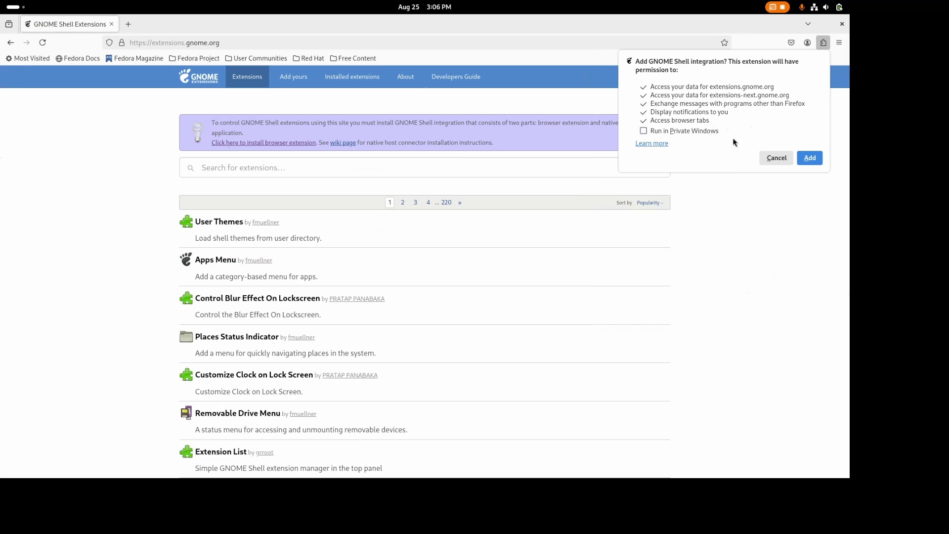
pyautogui.click(805, 158)
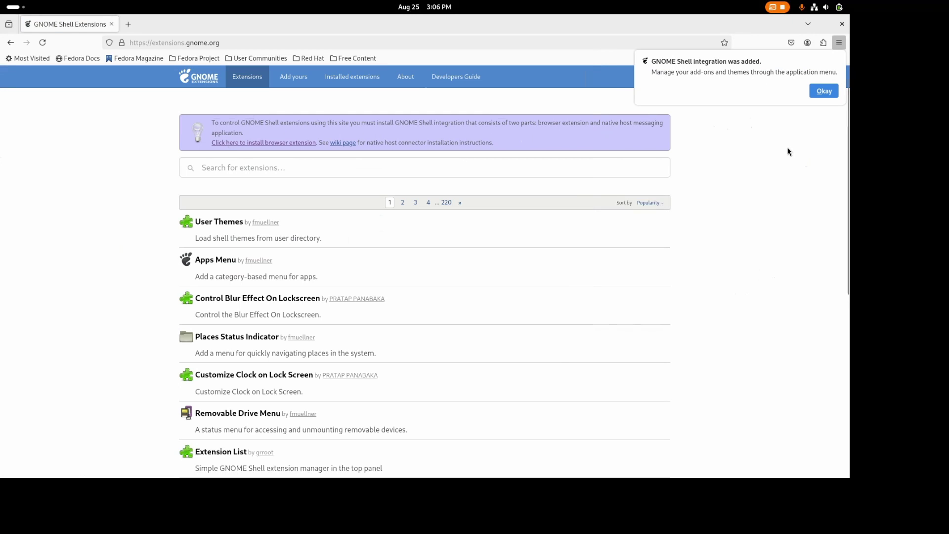
# Verify GNOME Shell integration is enabled in Firefox's Add-ons Manager extensions list.
pyautogui.click(815, 95)
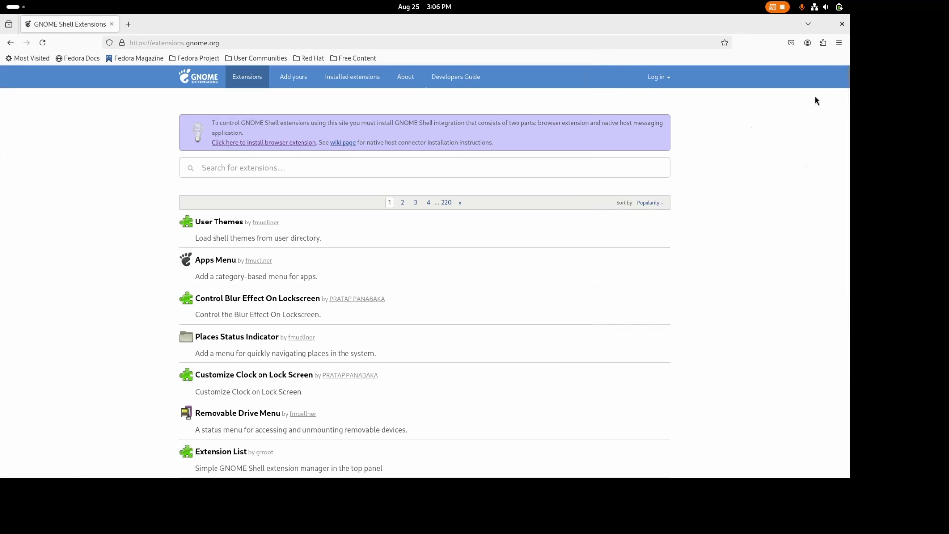
pyautogui.click(839, 43)
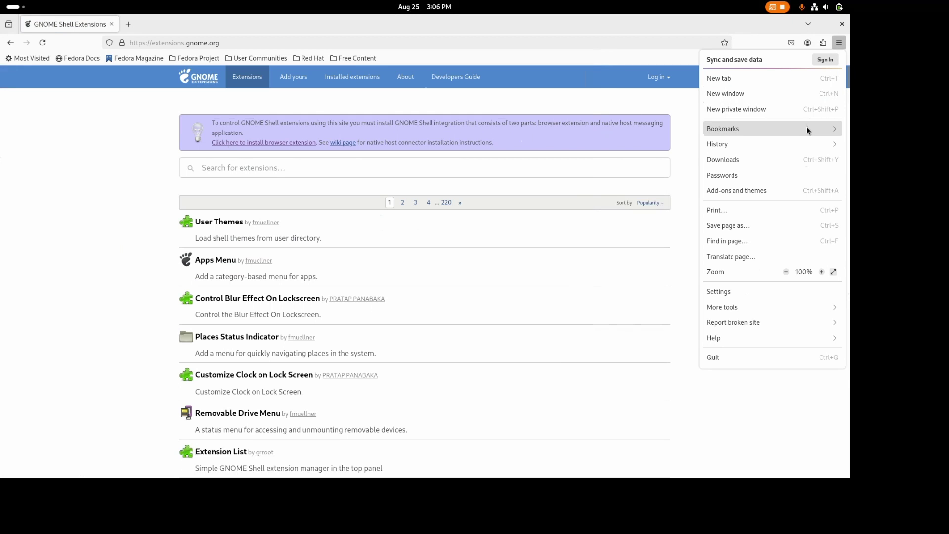
pyautogui.click(787, 191)
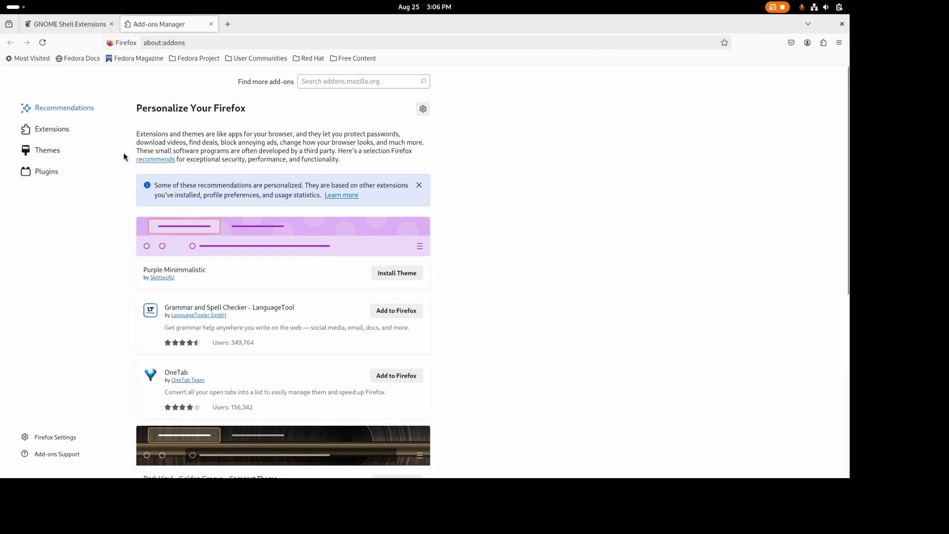
pyautogui.click(38, 131)
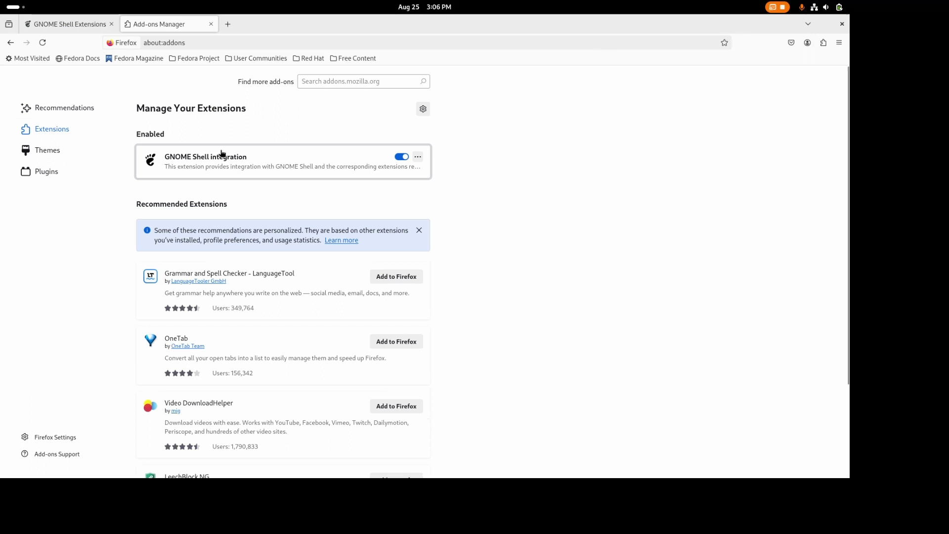
pyautogui.click(417, 157)
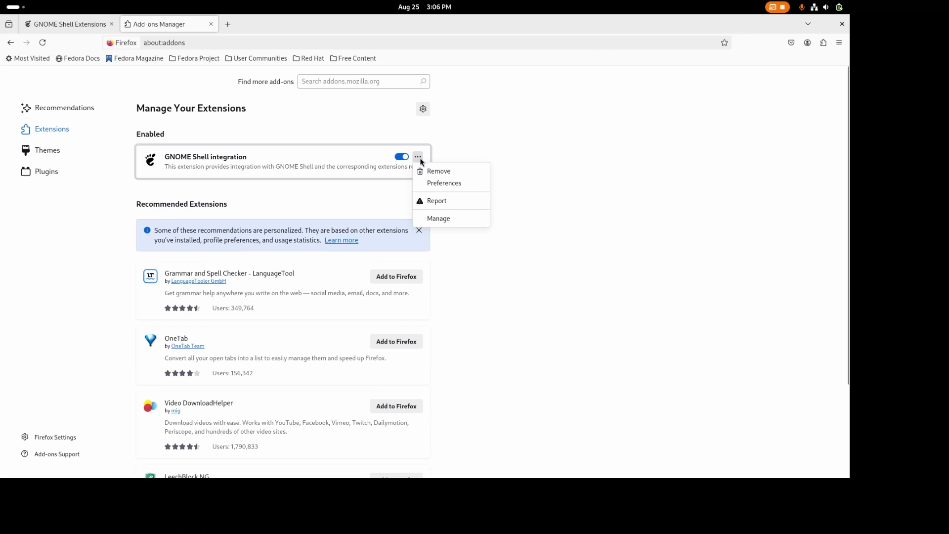
pyautogui.click(146, 114)
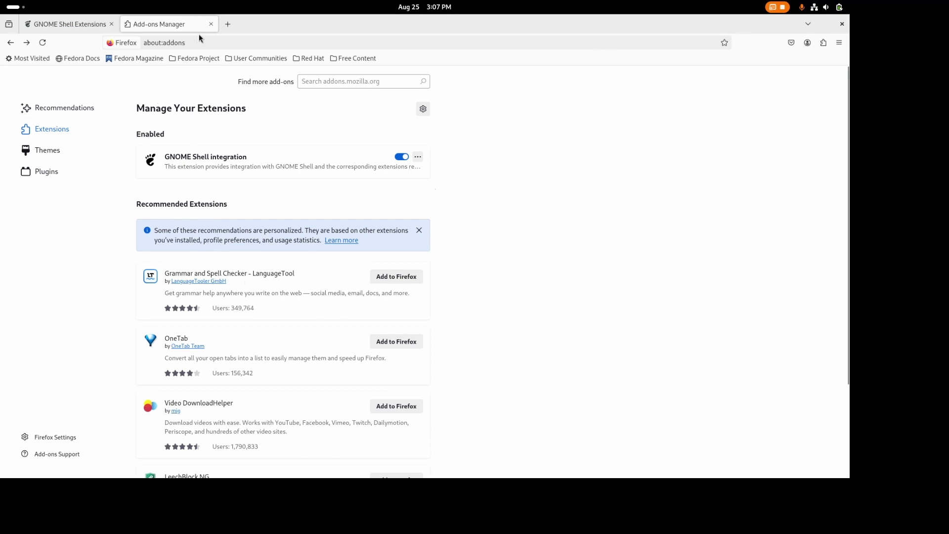
# Back on extensions.gnome.org, reload, search 'dash to dock' and open its result.
pyautogui.click(211, 24)
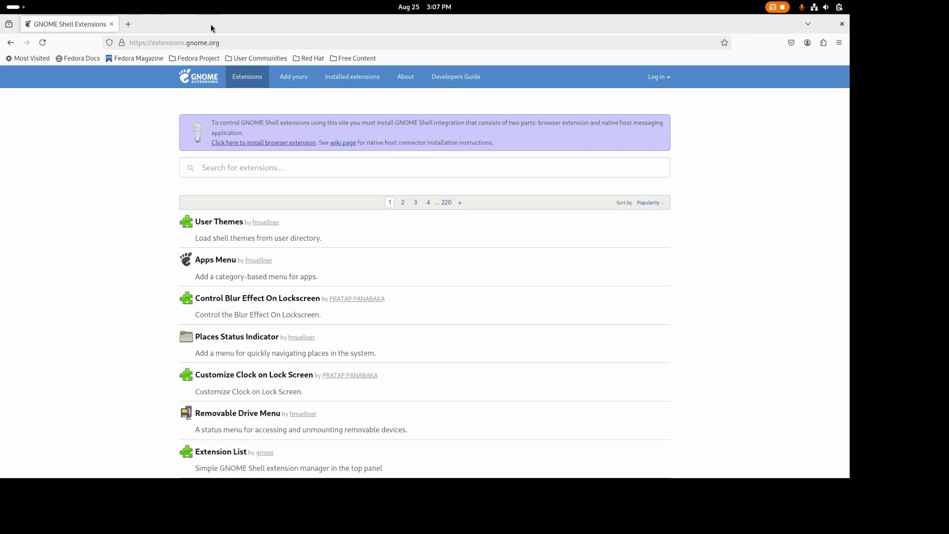
pyautogui.click(43, 41)
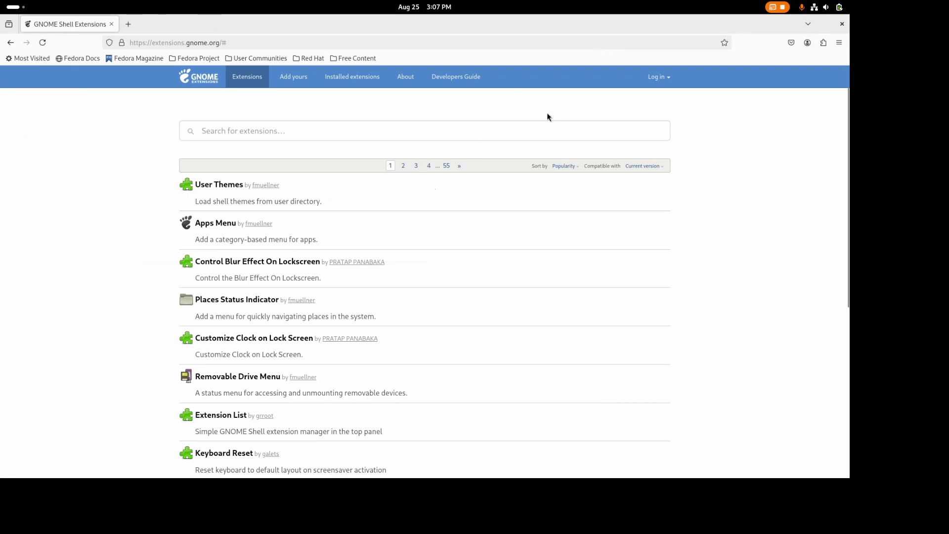
pyautogui.click(410, 132)
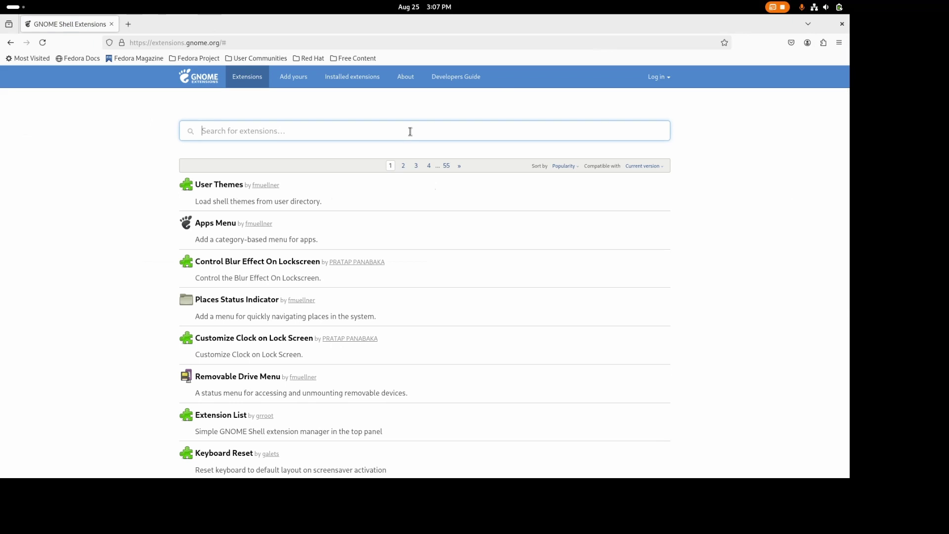
pyautogui.write('dash to d')
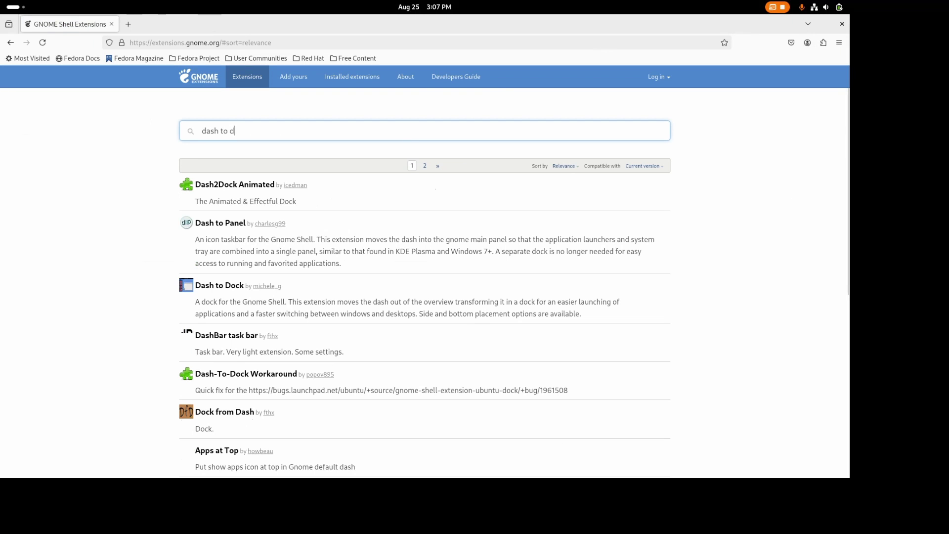
pyautogui.write('ock')
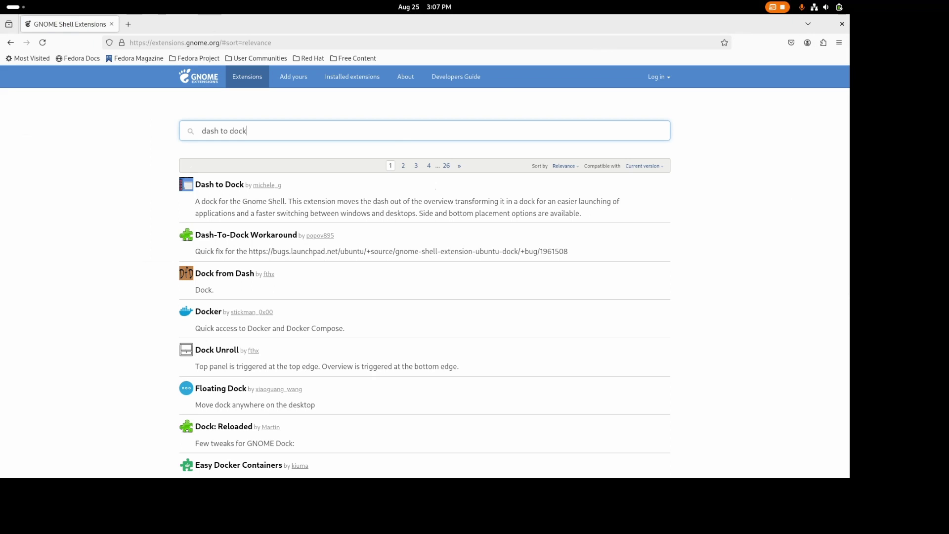
pyautogui.click(218, 184)
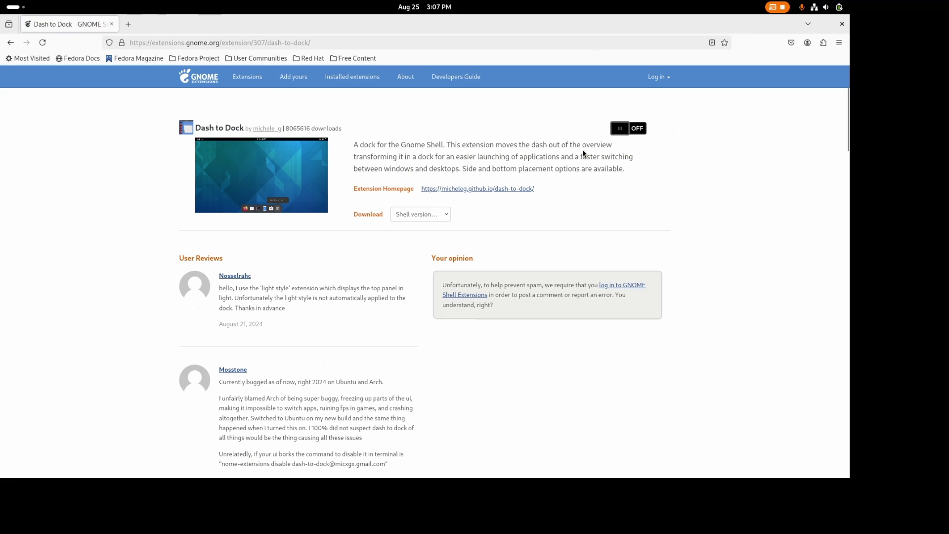
# Switch Dash to Dock to ON and confirm the Install Extension dialog.
pyautogui.click(632, 128)
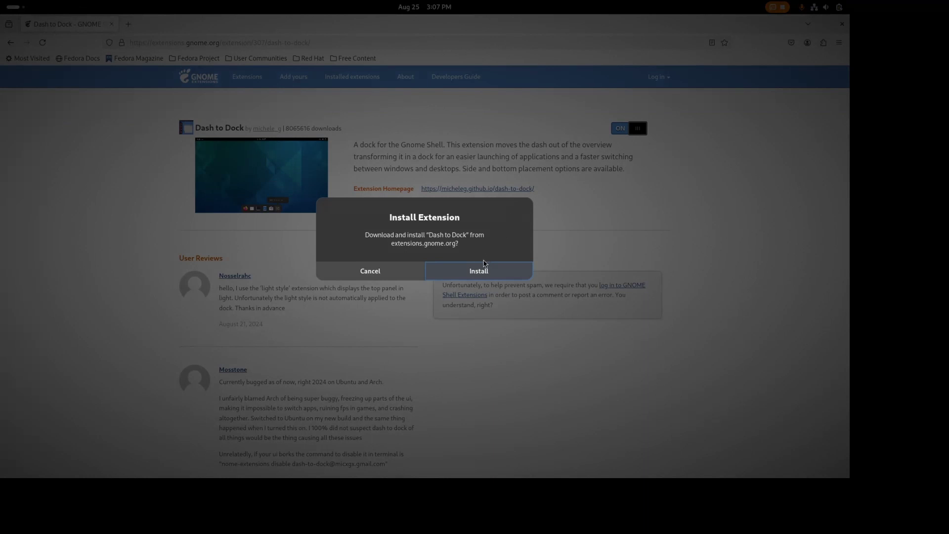
pyautogui.click(478, 270)
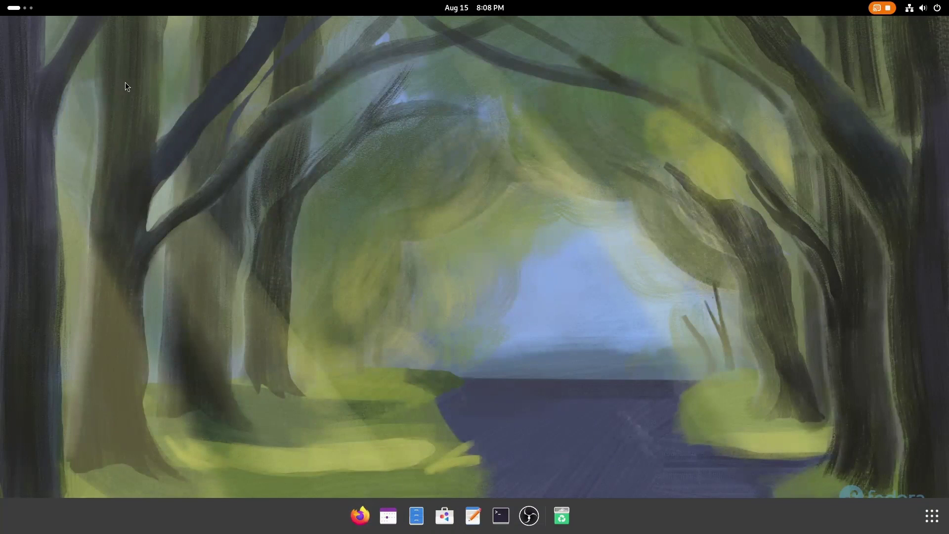
# Launch Extensions through an 'ext' Activities search and drag it to the centre.
pyautogui.click(23, 10)
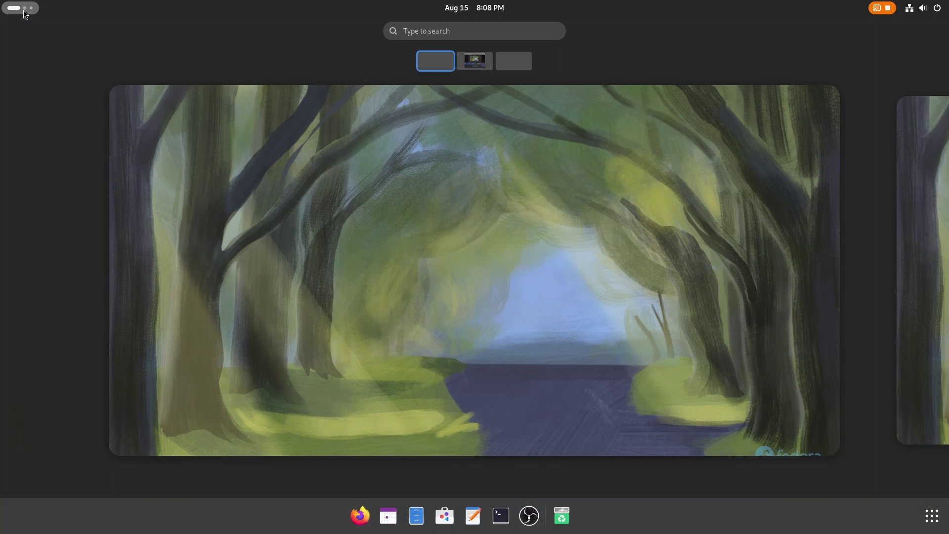
pyautogui.write('ext')
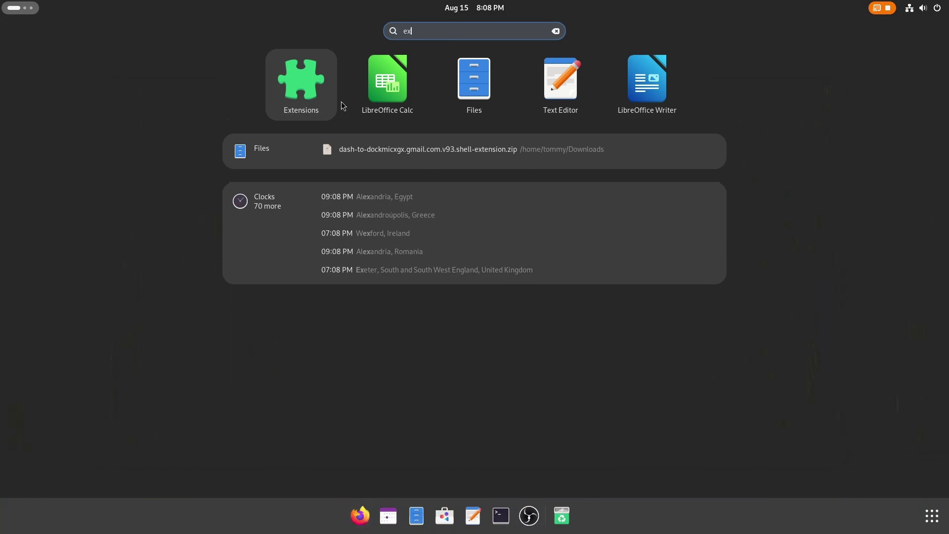
pyautogui.press('Return')
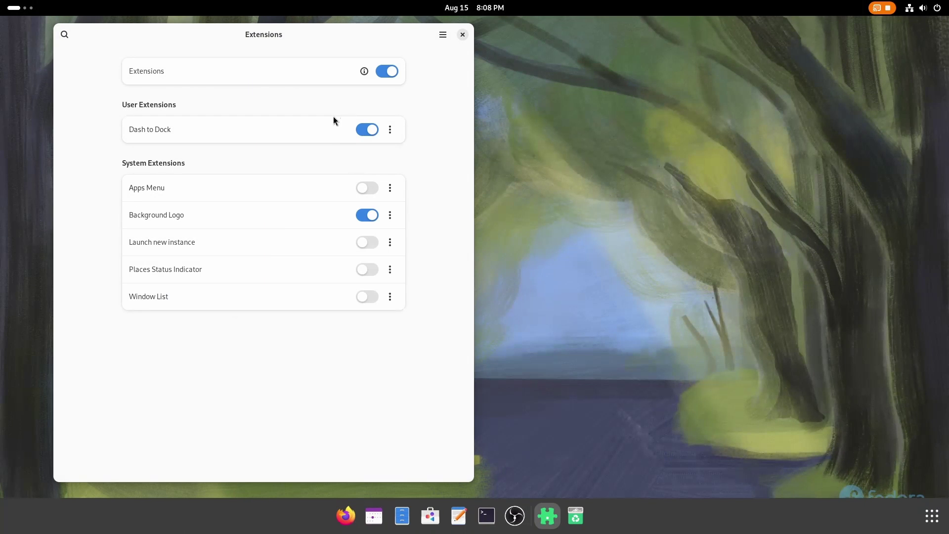
pyautogui.moveTo(327, 40); pyautogui.dragTo(530, 46)
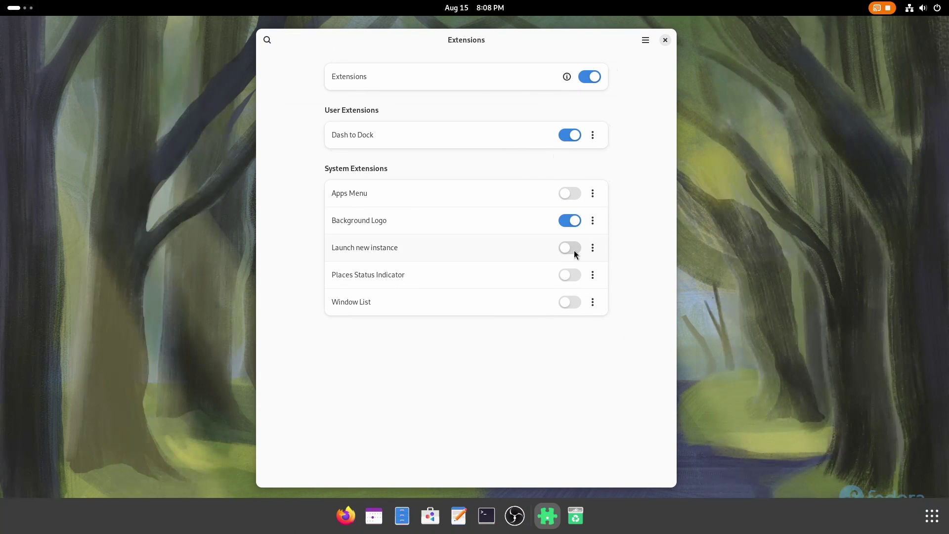
# Choose Settings from the ⋮ menu beside Dash to Dock.
pyautogui.click(594, 138)
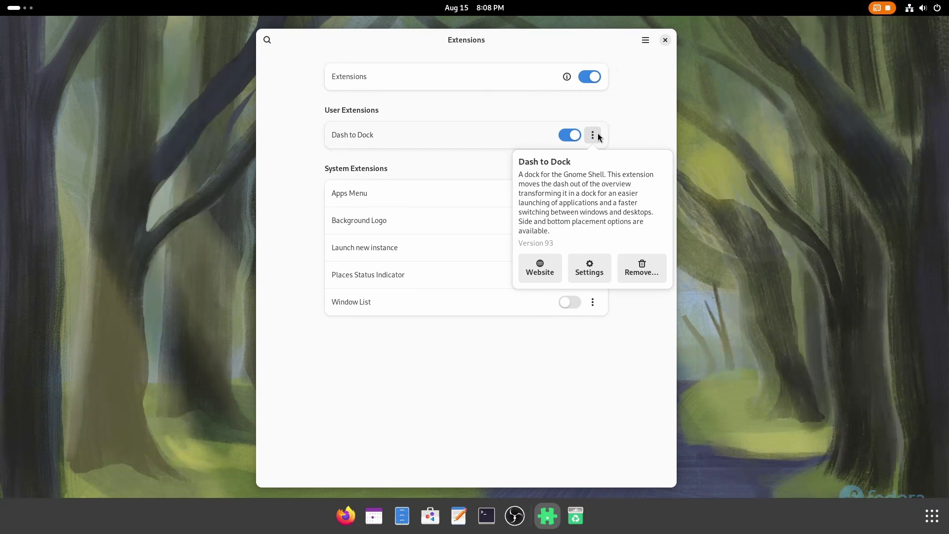
pyautogui.click(597, 270)
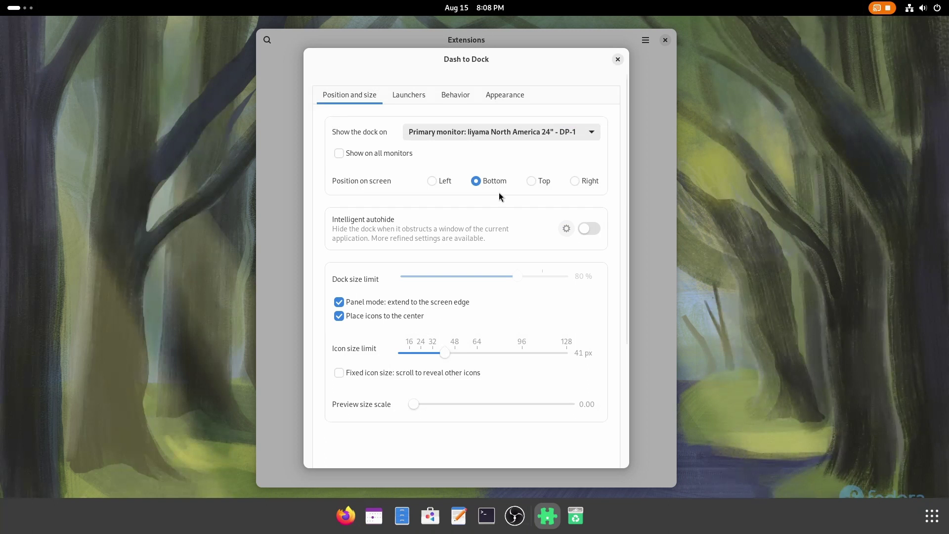
# Try the left, top and right dock positions, then settle on bottom.
pyautogui.click(433, 181)
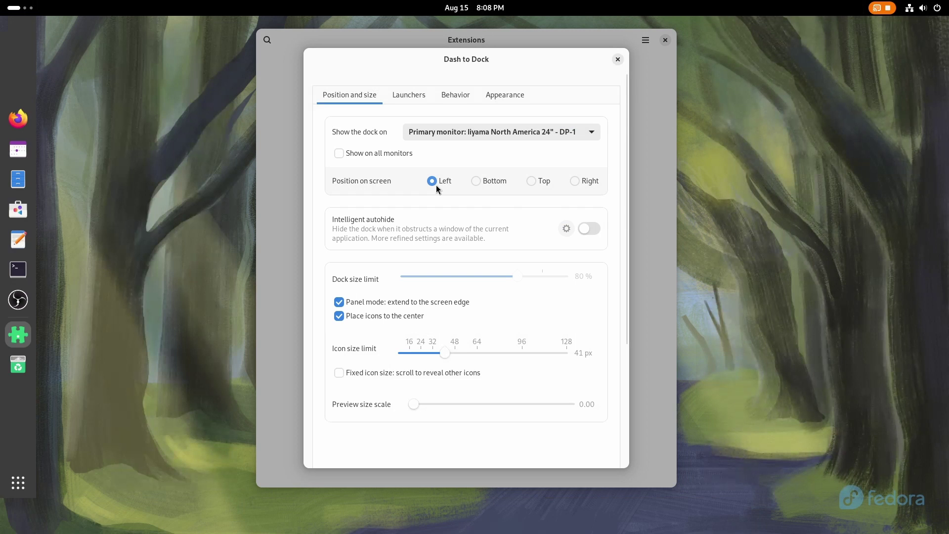
pyautogui.click(532, 184)
pyautogui.click(574, 211)
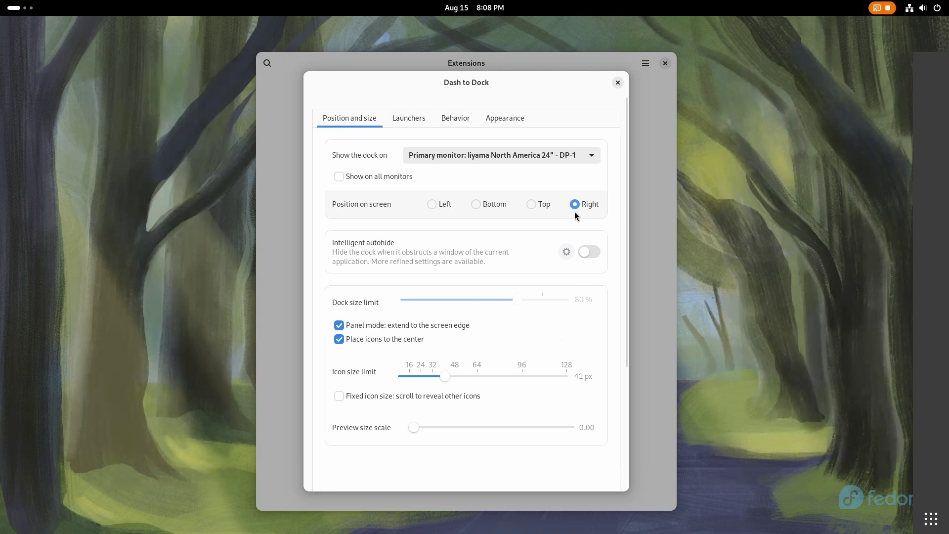
pyautogui.click(483, 181)
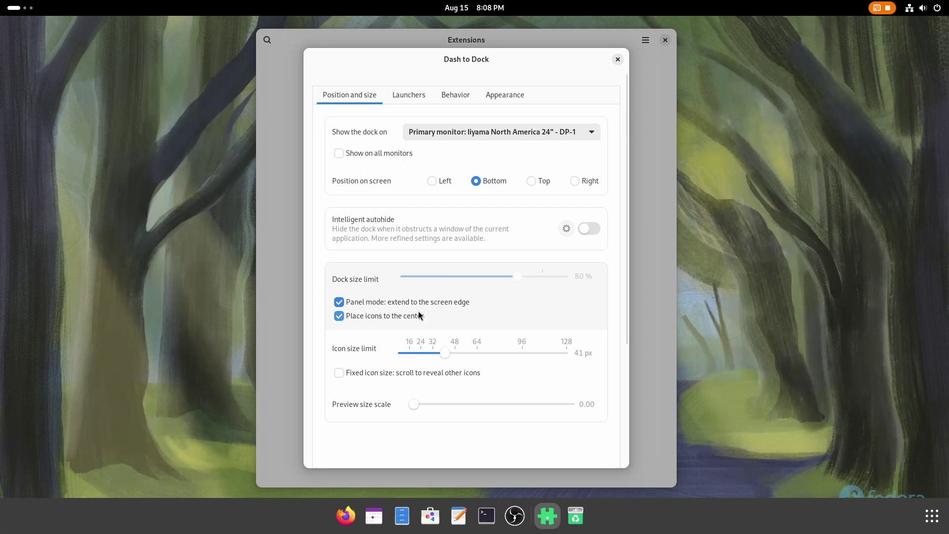
# Keep icons centred, enable panel mode, and raise the icon size limit to 44 px.
pyautogui.click(407, 319)
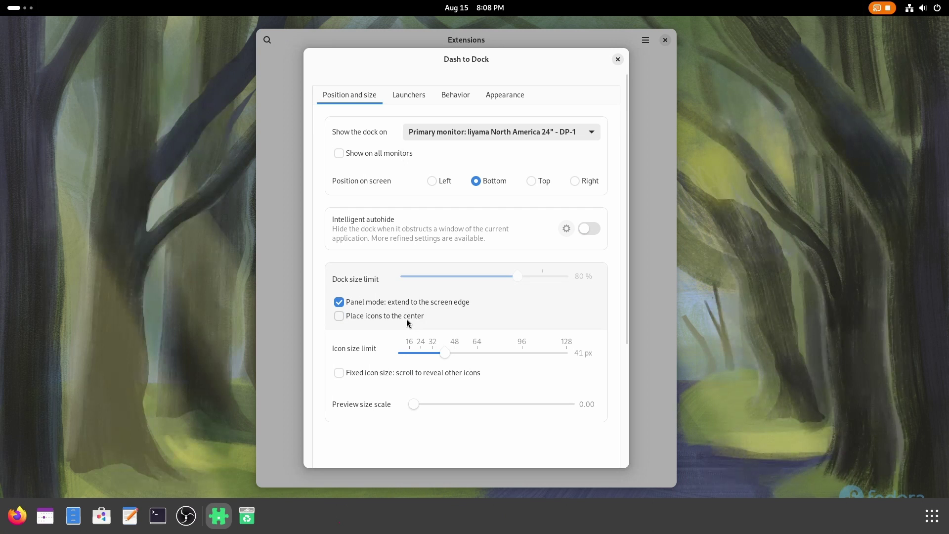
pyautogui.click(406, 319)
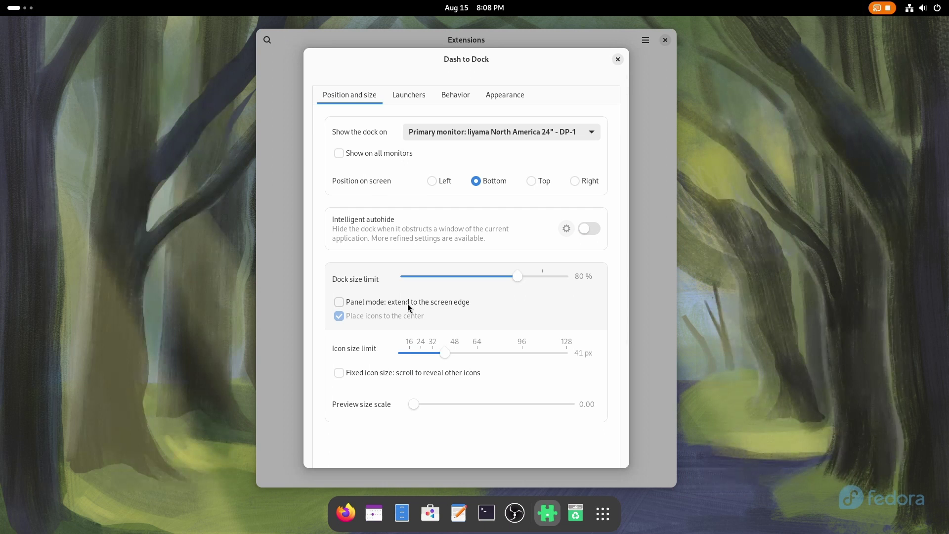
pyautogui.click(407, 303)
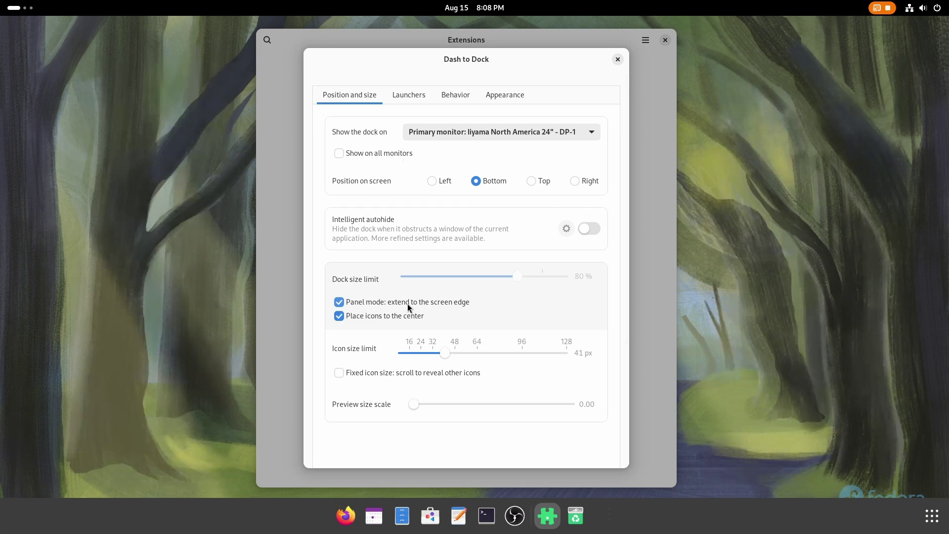
pyautogui.moveTo(444, 352)
pyautogui.mouseDown()
pyautogui.moveTo(514, 351)
pyautogui.moveTo(408, 330)
pyautogui.moveTo(433, 331)
pyautogui.moveTo(449, 353)
pyautogui.mouseUp()
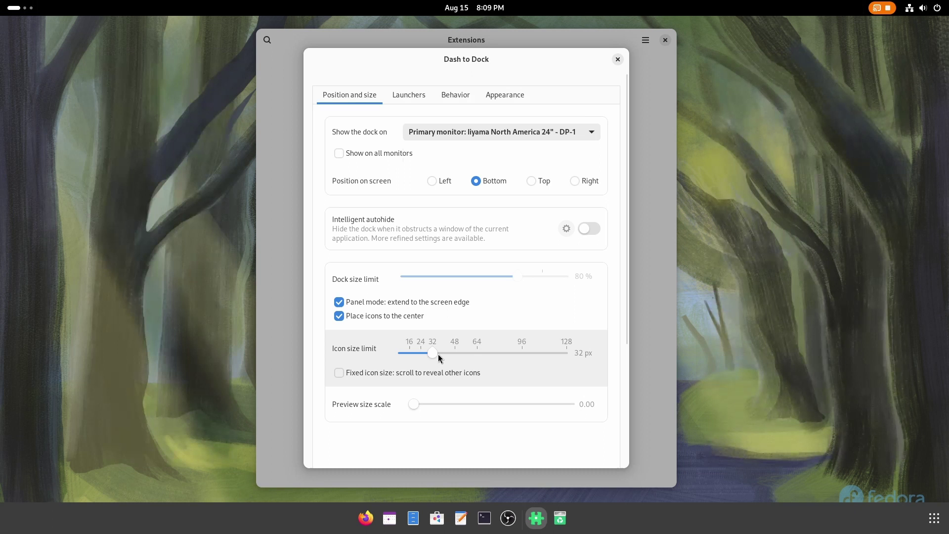
# Close the Dash to Dock settings dialog and the Extensions app, leaving the bottom dock visible.
pyautogui.click(618, 60)
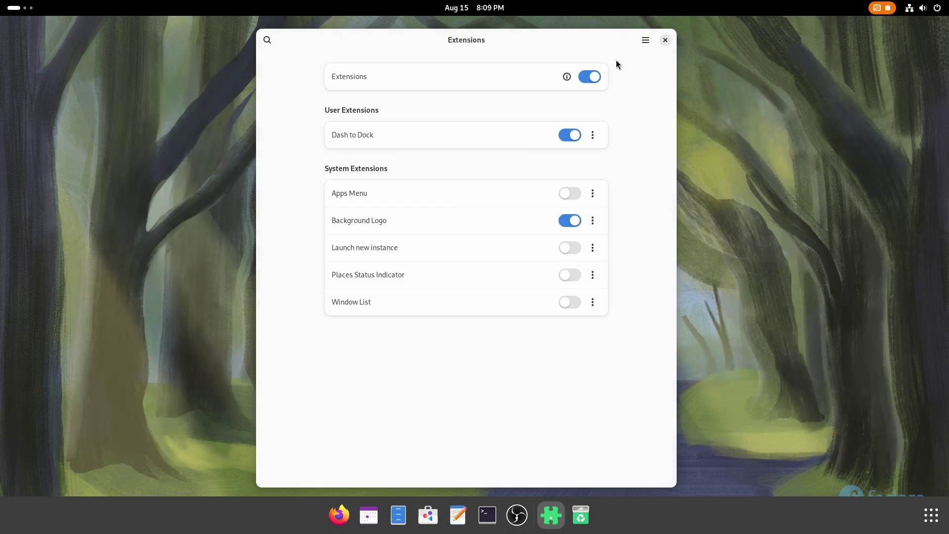
pyautogui.click(664, 40)
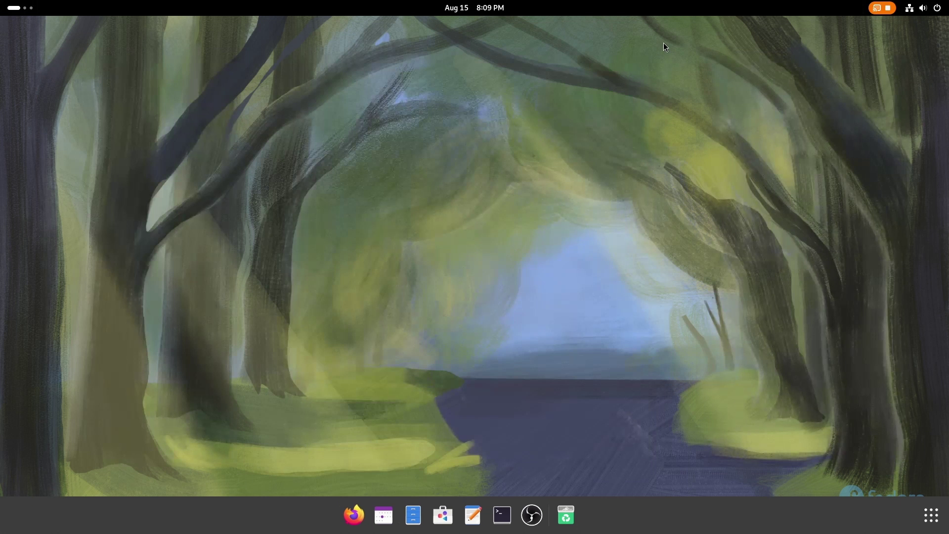